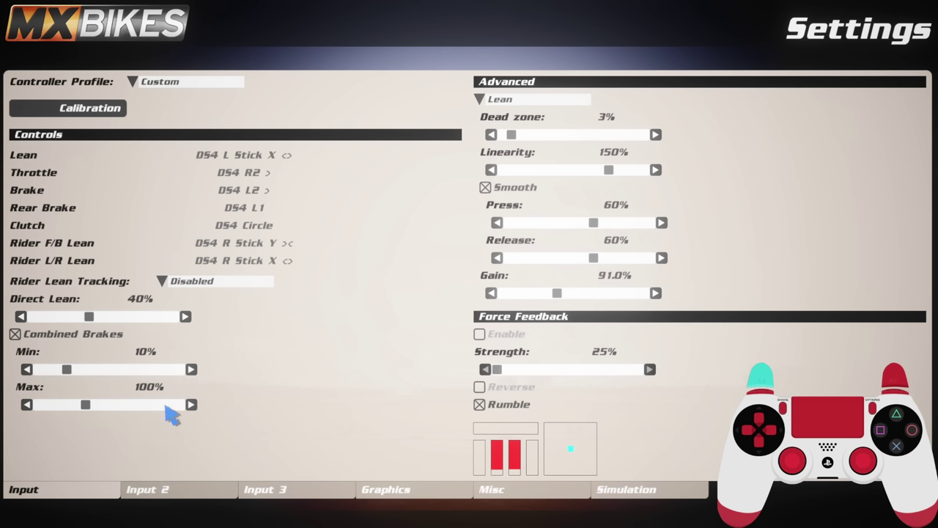
# Try raising the Combined Brakes maximum to 121% and return it to 100%.
pyautogui.click(191, 405)
pyautogui.click(191, 405)
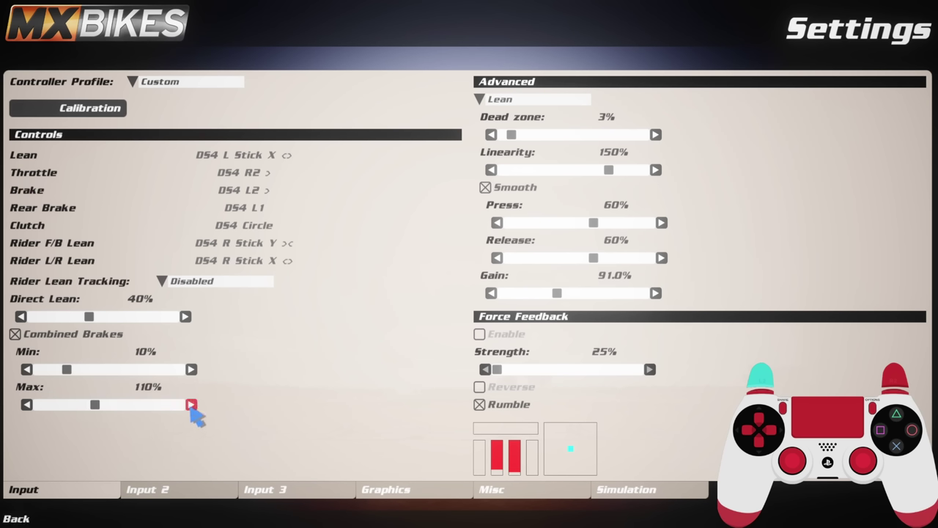
pyautogui.click(192, 405)
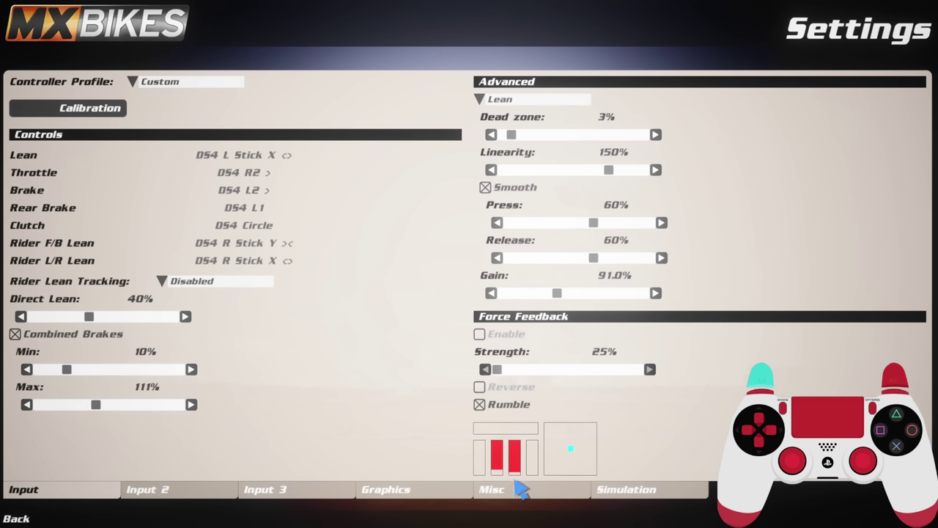
pyautogui.click(192, 404)
pyautogui.click(192, 405)
pyautogui.click(192, 405)
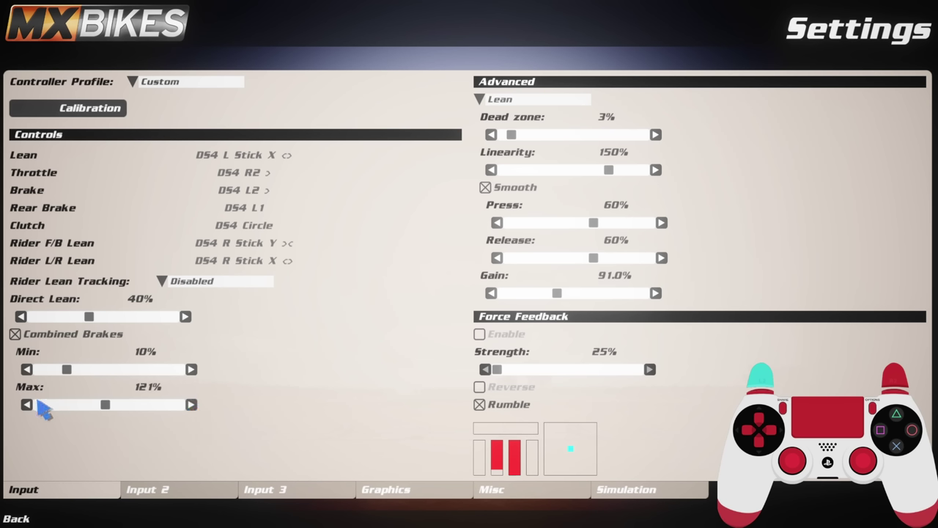
pyautogui.moveTo(101, 408); pyautogui.dragTo(90, 410)
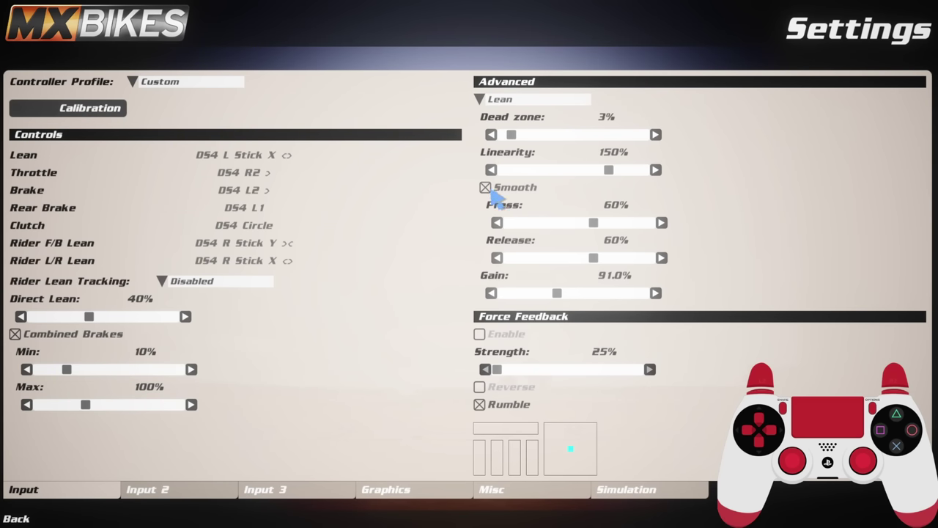
# Review the advanced axis settings for Throttle, Brake, Rear Brake, Clutch, Rider F/B Lean and Rider L/R Lean.
pyautogui.moveTo(496, 198)
pyautogui.click(534, 100)
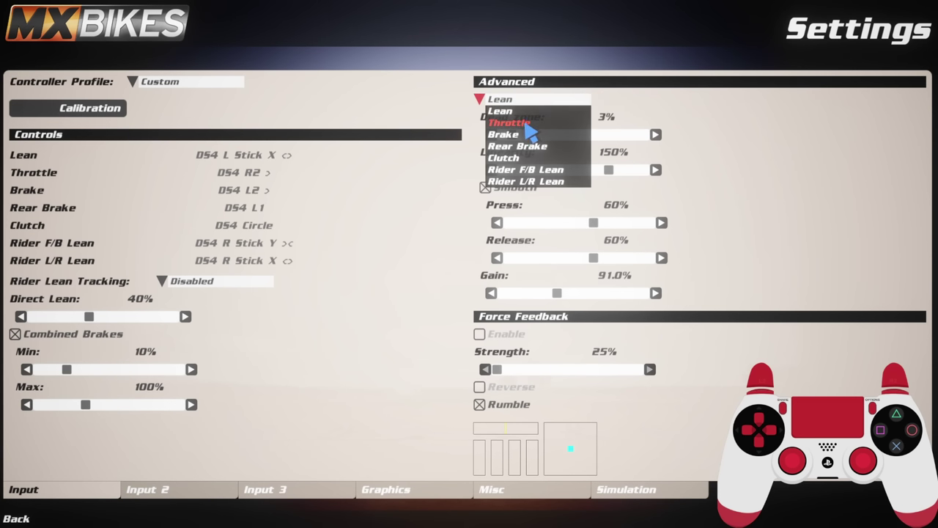
pyautogui.click(525, 125)
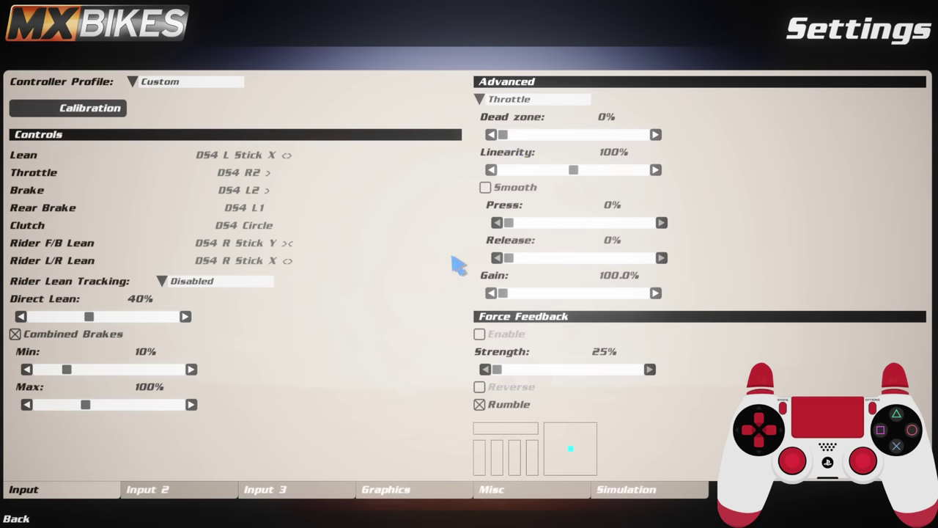
pyautogui.click(508, 102)
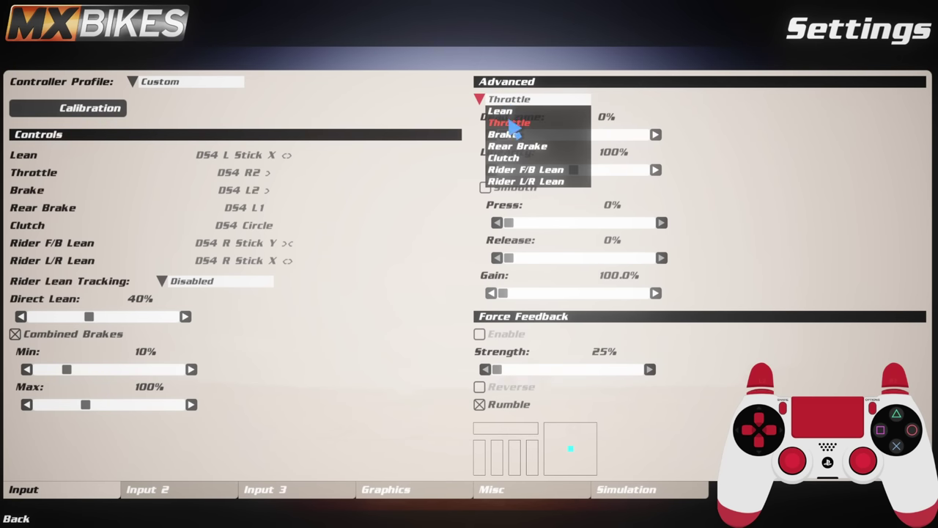
pyautogui.click(505, 135)
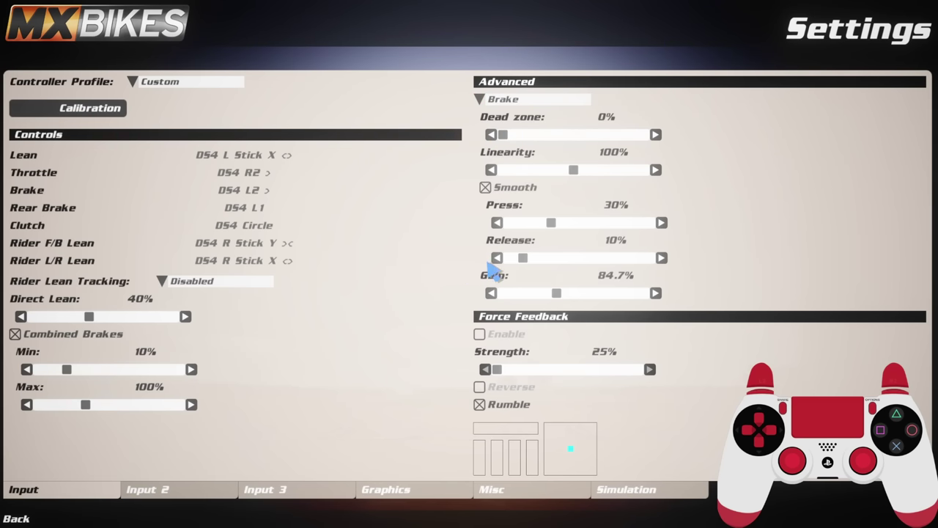
pyautogui.click(517, 99)
pyautogui.click(518, 143)
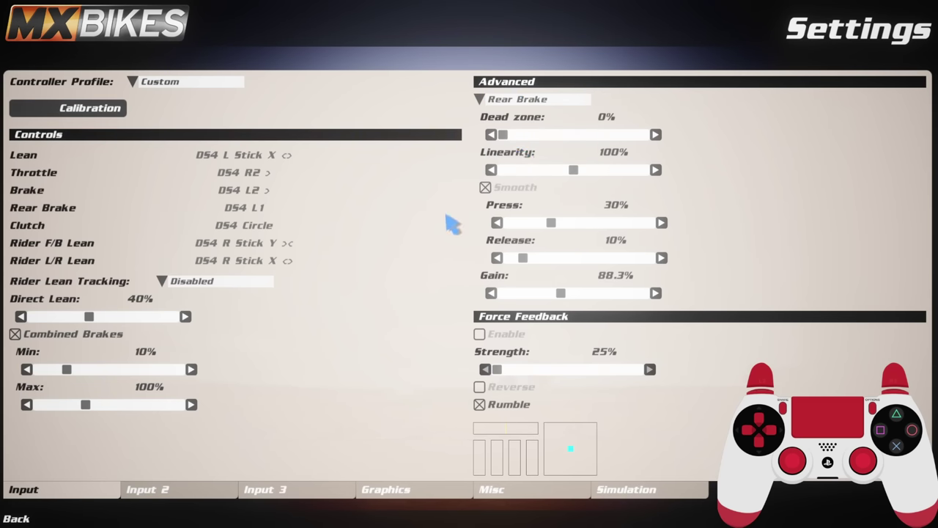
pyautogui.click(516, 102)
pyautogui.click(524, 156)
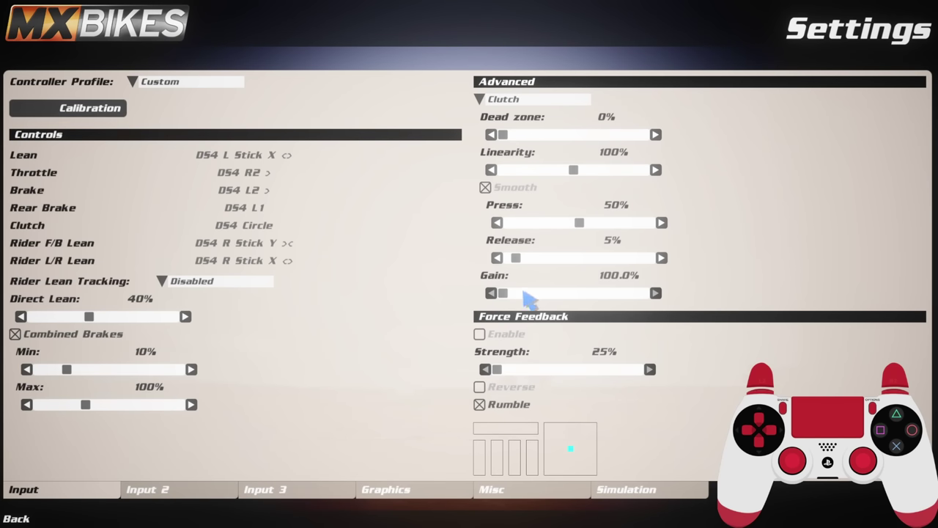
pyautogui.click(528, 99)
pyautogui.click(539, 170)
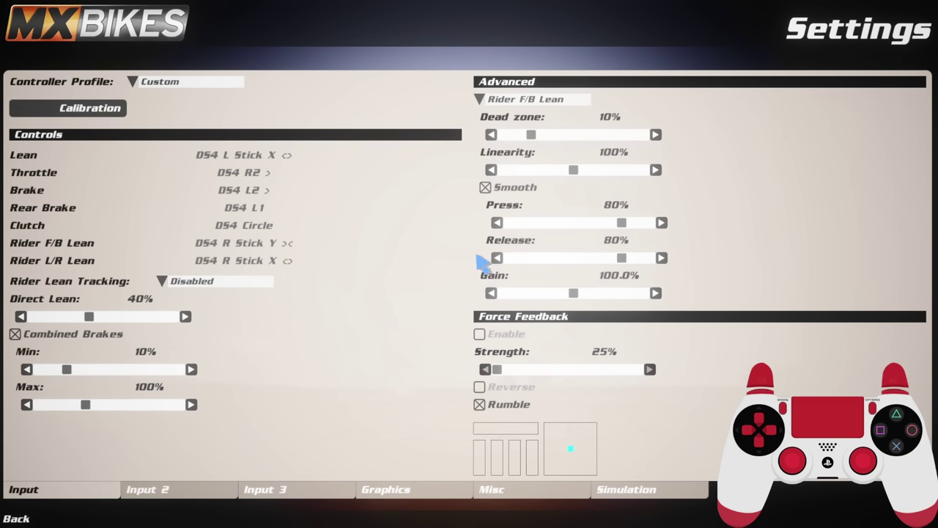
pyautogui.click(515, 104)
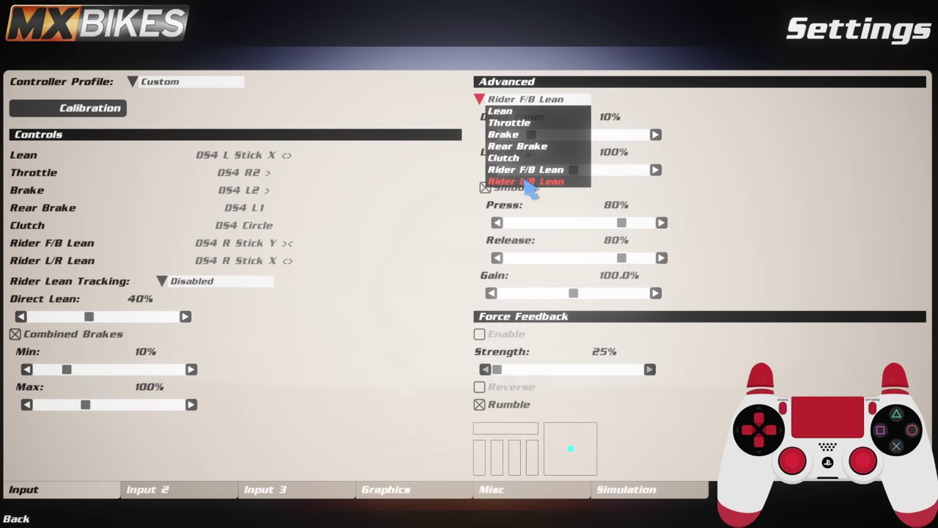
pyautogui.click(526, 182)
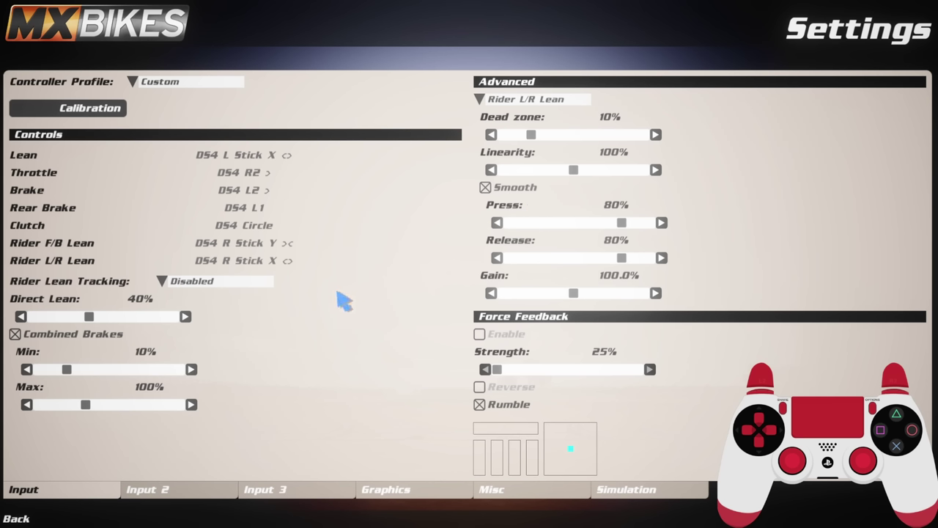
# Review the gearbox, control, view and gesture bindings in Input 2 and the replay camera and system bindings in Input 3.
pyautogui.click(179, 498)
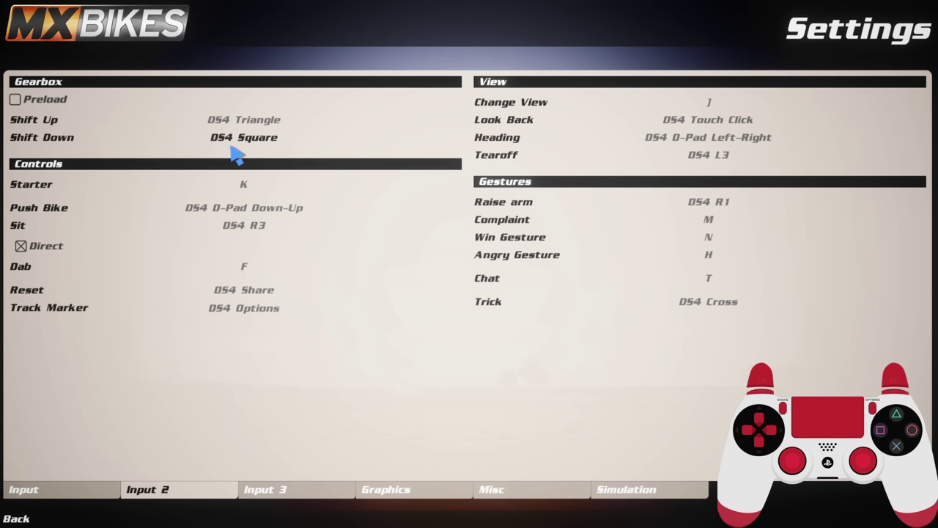
pyautogui.click(248, 122)
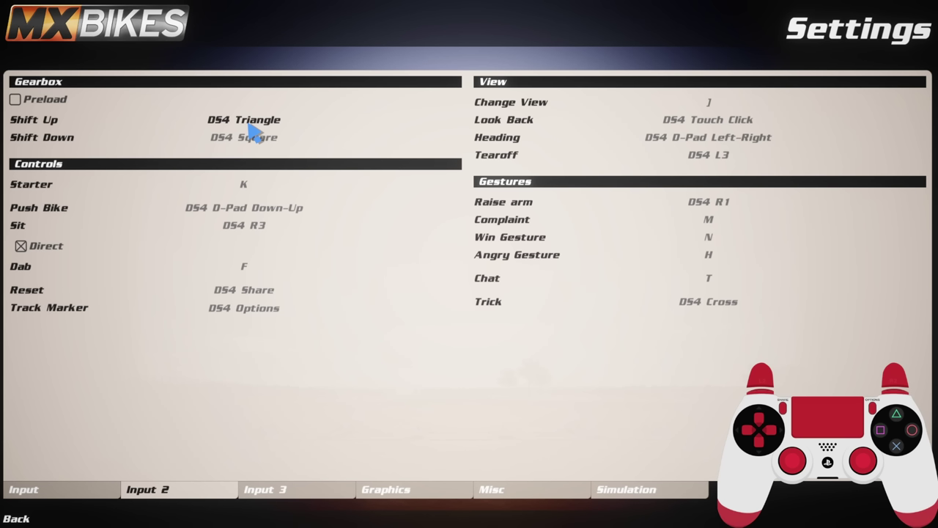
pyautogui.click(253, 144)
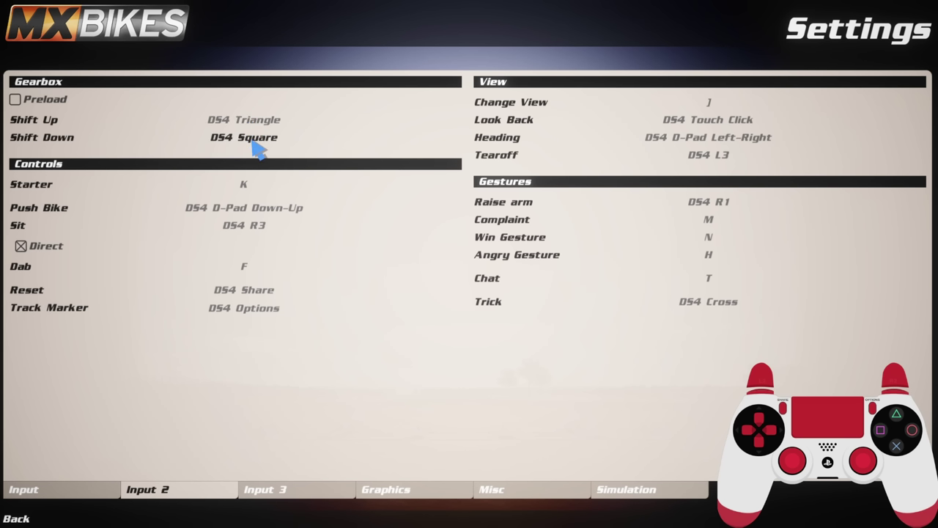
pyautogui.click(256, 220)
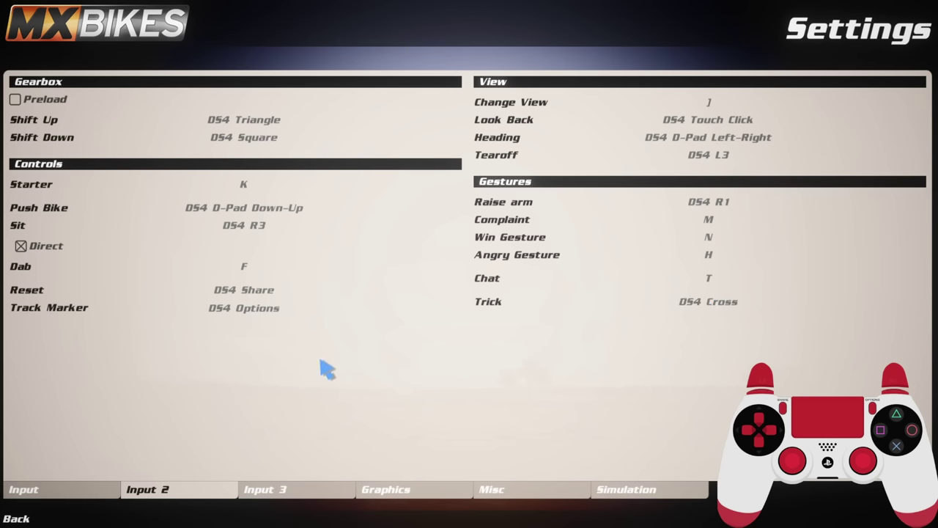
pyautogui.click(277, 499)
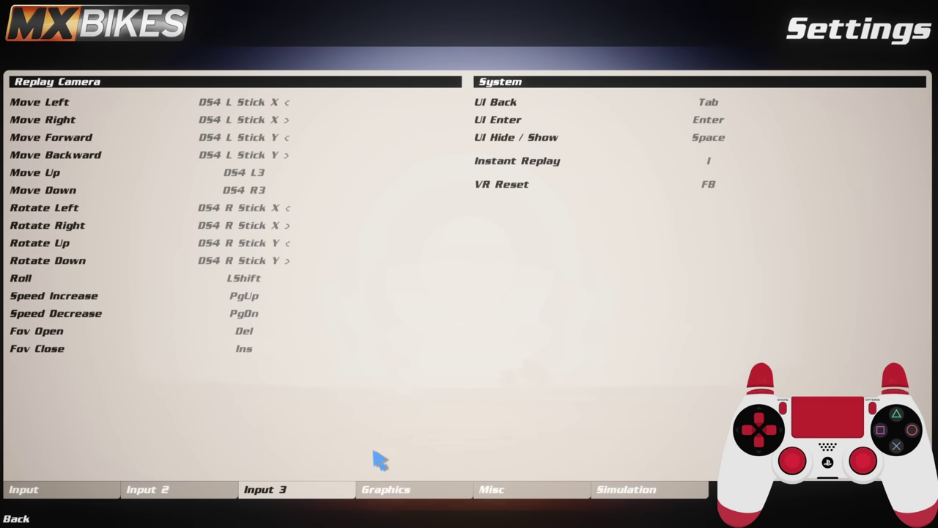
# Set Antialiasing to 16x in the graphics settings and toggle Track Screens on and back off.
pyautogui.click(392, 495)
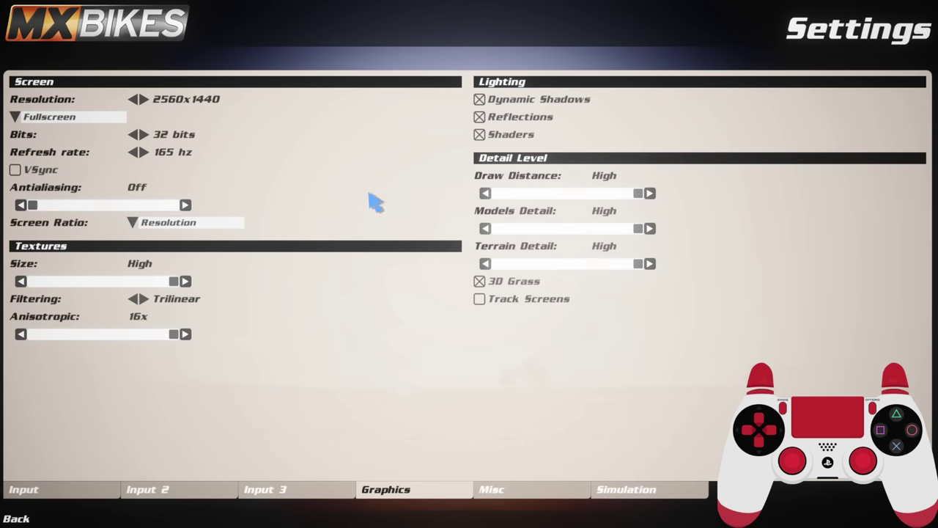
pyautogui.click(192, 223)
pyautogui.moveTo(138, 205); pyautogui.dragTo(183, 204)
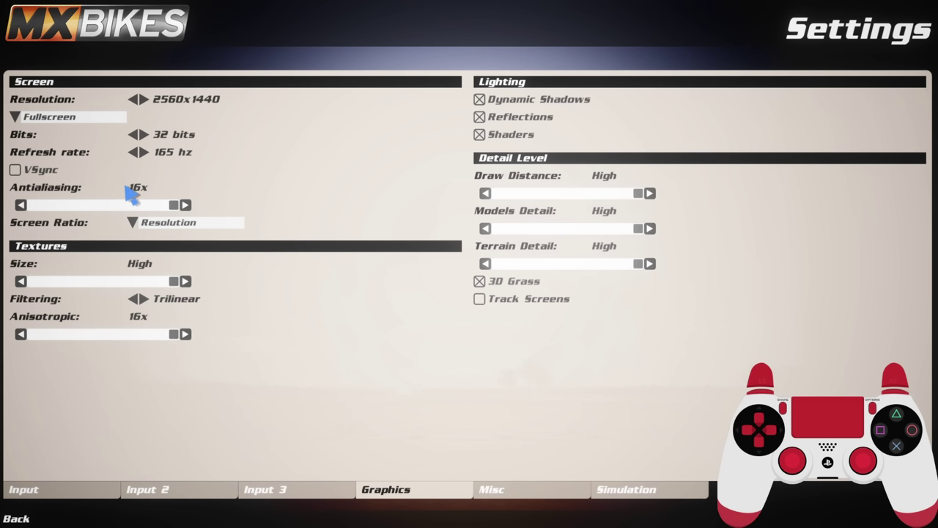
pyautogui.moveTo(174, 204)
pyautogui.mouseDown()
pyautogui.moveTo(54, 202)
pyautogui.moveTo(196, 216)
pyautogui.moveTo(44, 211)
pyautogui.moveTo(184, 210)
pyautogui.mouseUp()
pyautogui.click(539, 303)
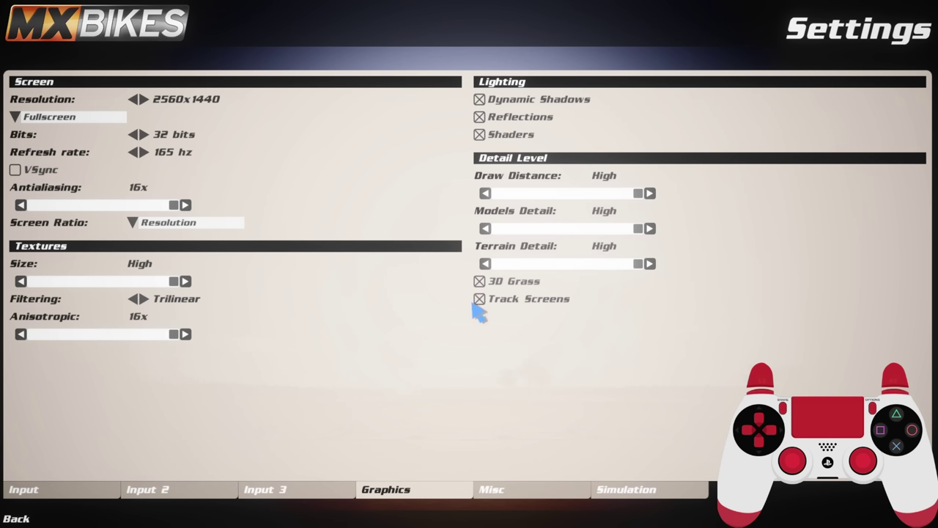
pyautogui.click(481, 300)
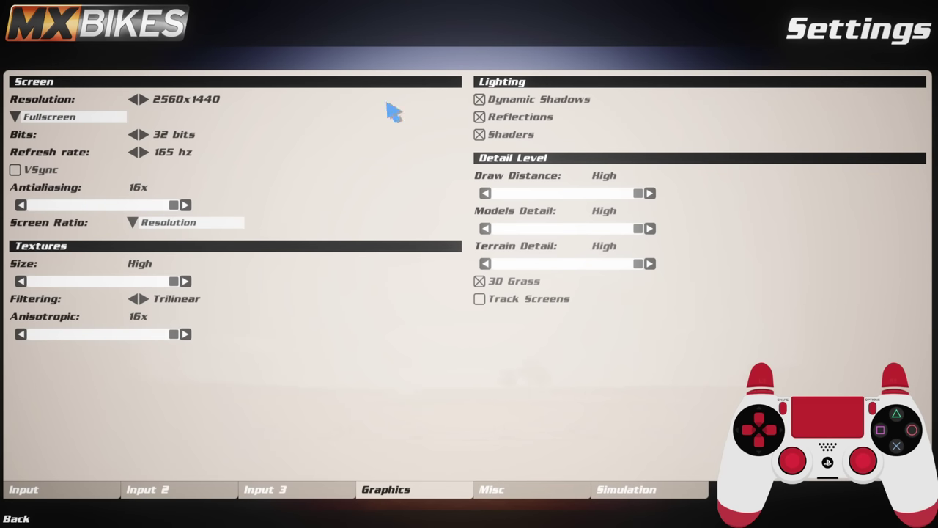
# Set the connection Bandwidth to Very High in the Misc settings and open the Simulation settings.
pyautogui.click(504, 488)
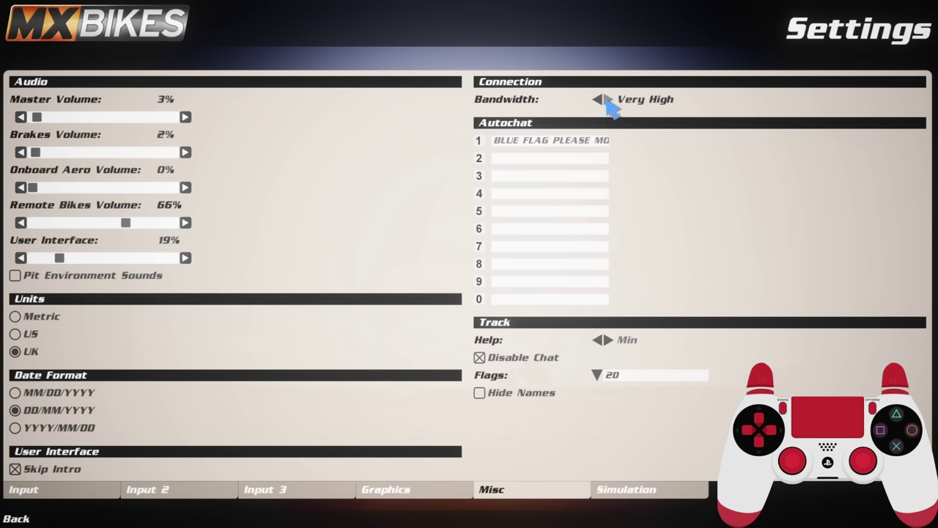
pyautogui.click(607, 101)
pyautogui.click(608, 101)
pyautogui.click(607, 100)
pyautogui.click(608, 100)
pyautogui.click(609, 100)
pyautogui.click(609, 101)
pyautogui.click(630, 502)
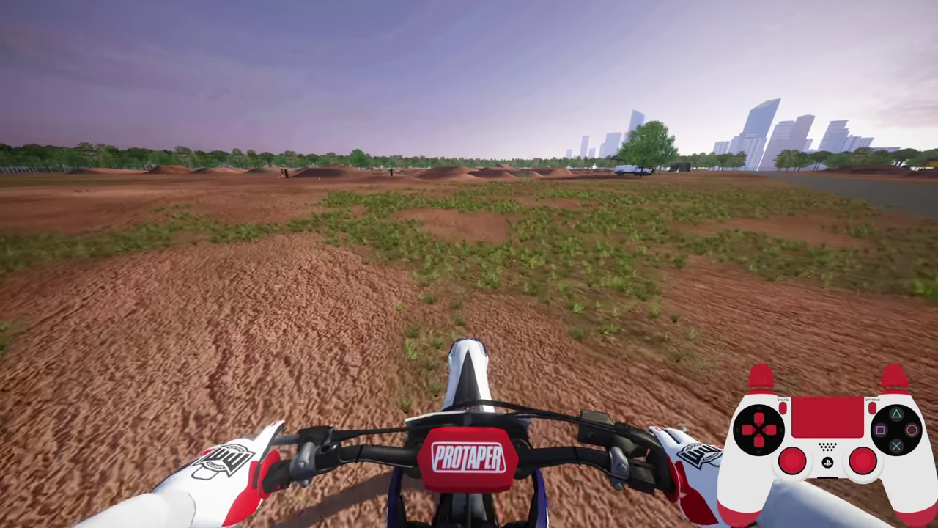
# Switch to the third-person view on track and enable the Fuel, Map, Speed, Standings and Timing displays in MaX HUD.
pyautogui.press('c')
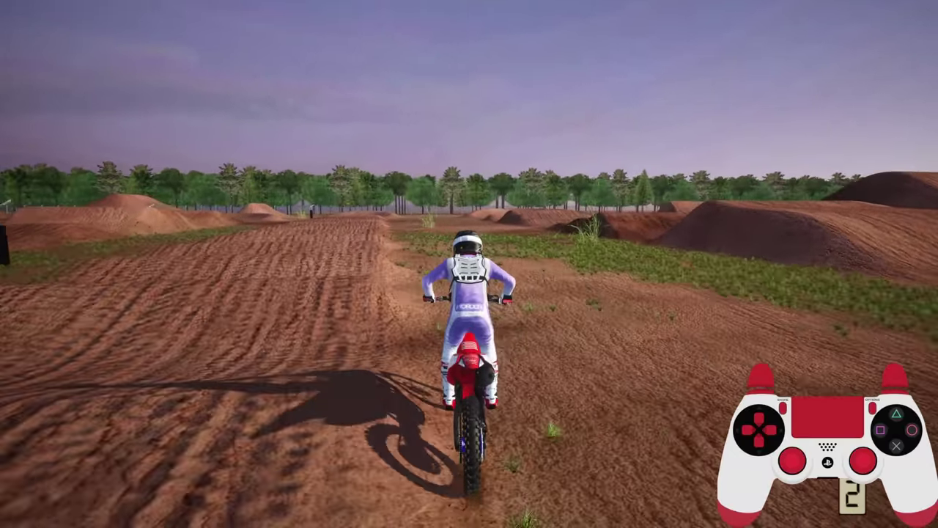
pyautogui.press('F8')
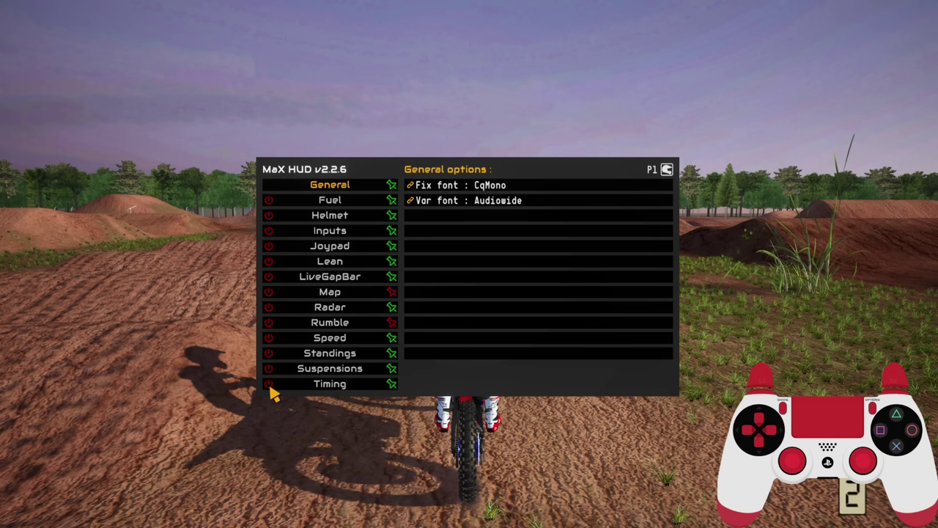
pyautogui.click(269, 200)
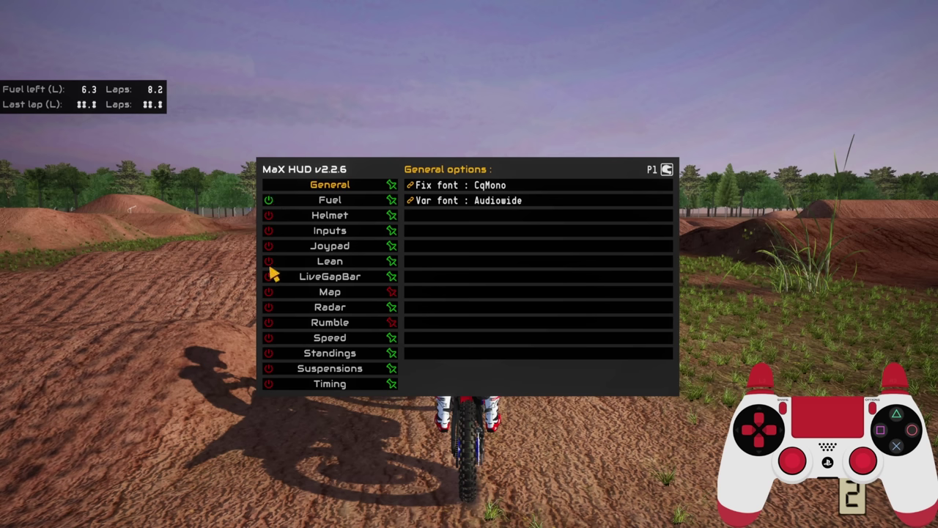
pyautogui.click(269, 292)
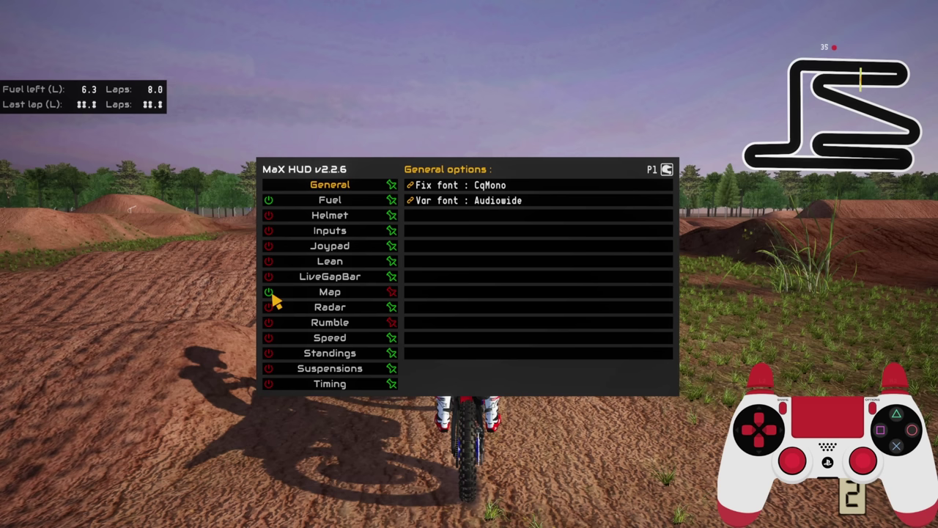
pyautogui.click(268, 338)
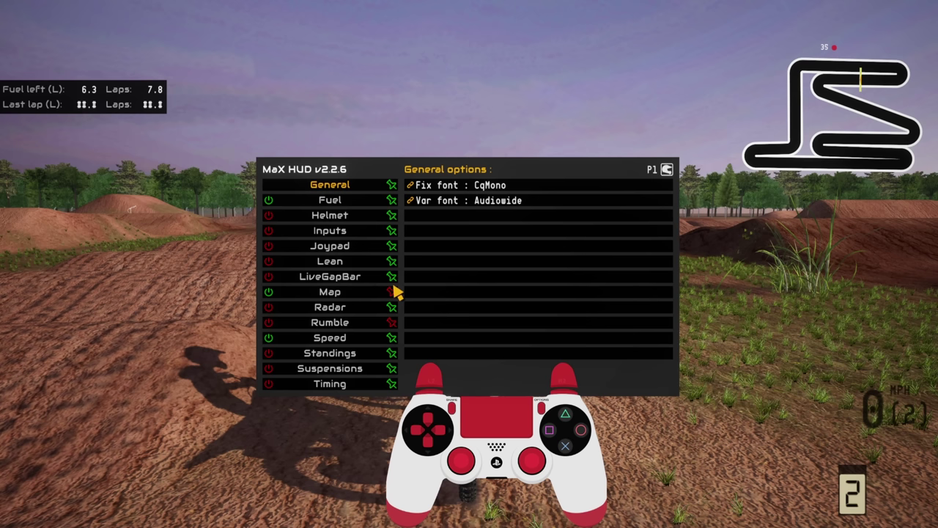
pyautogui.click(332, 342)
pyautogui.click(268, 353)
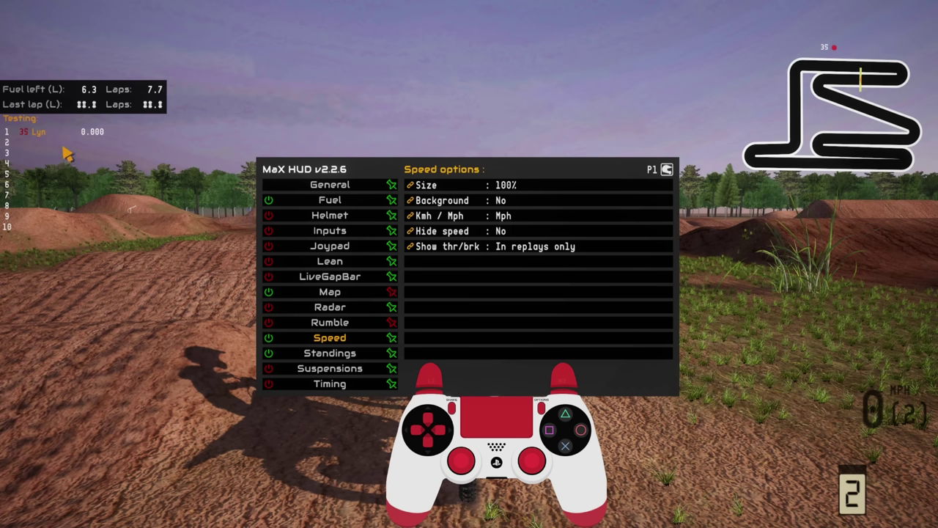
pyautogui.click(268, 384)
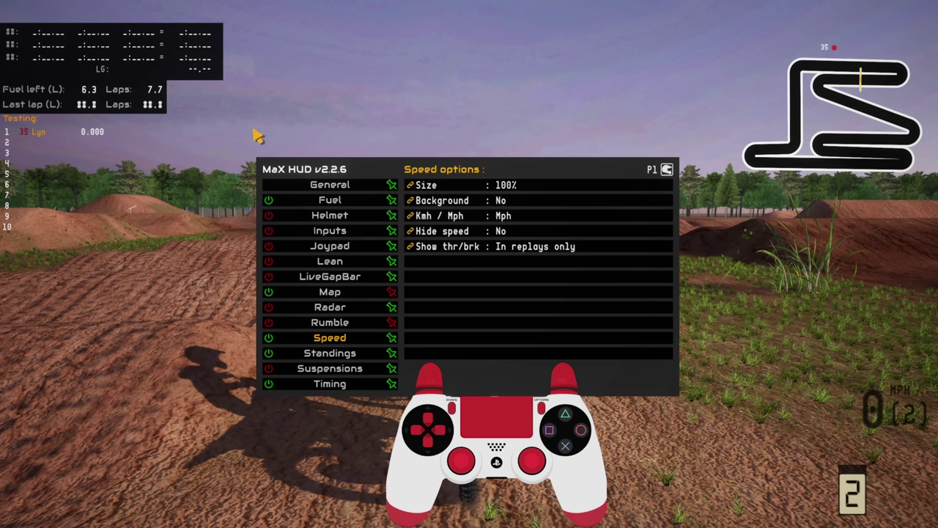
# Preview the Lean, Inputs and Radar displays, turn each off again, and close the MaX HUD menu.
pyautogui.click(269, 261)
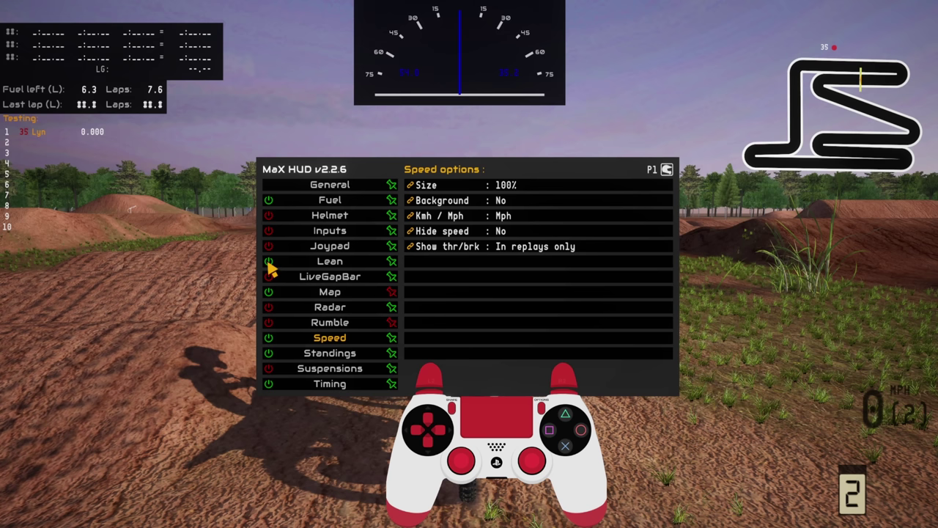
pyautogui.click(269, 262)
pyautogui.click(269, 231)
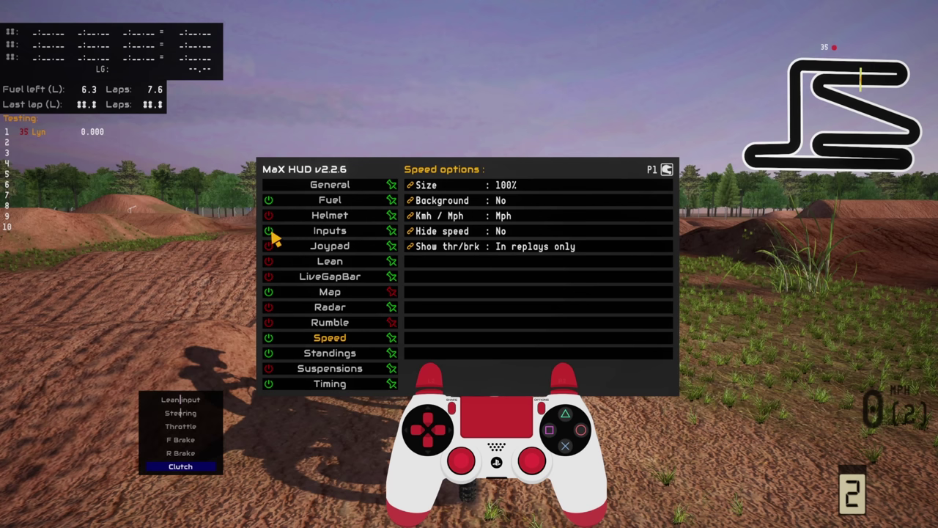
pyautogui.click(269, 231)
pyautogui.click(269, 307)
pyautogui.click(269, 307)
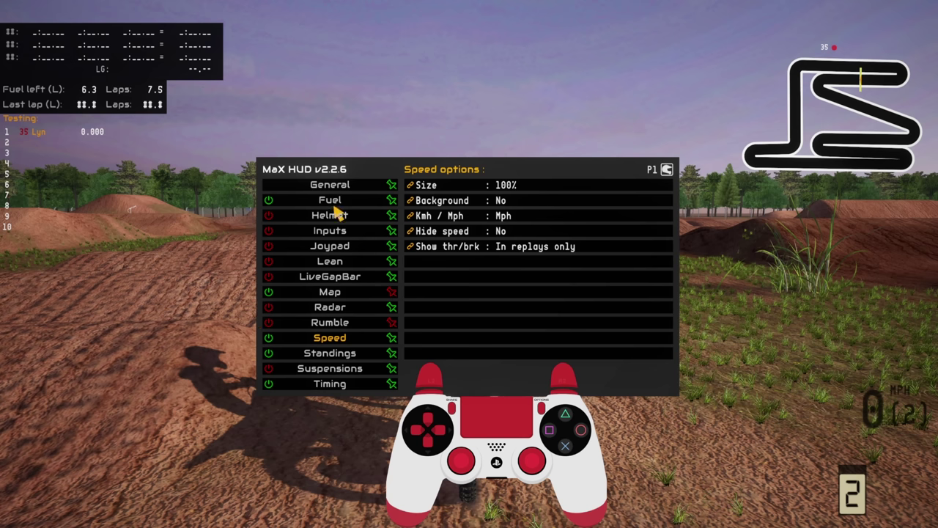
pyautogui.press('Escape')
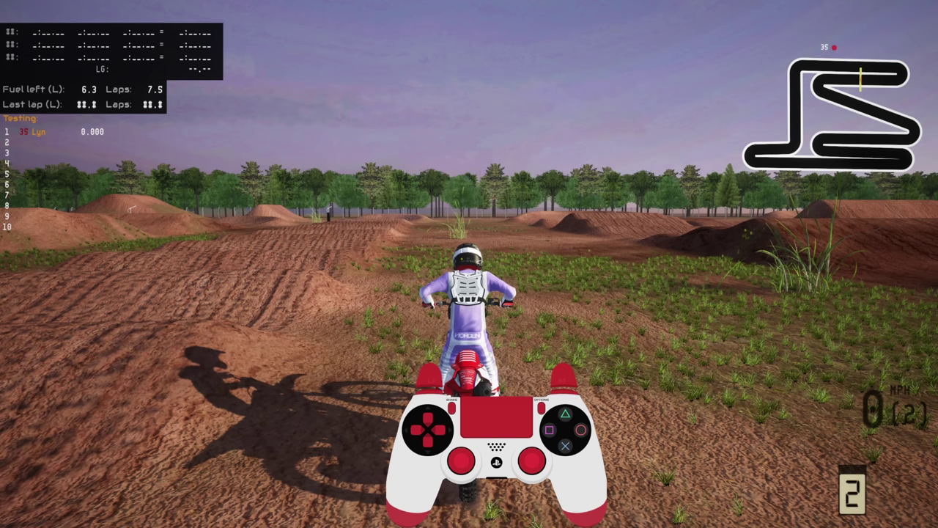